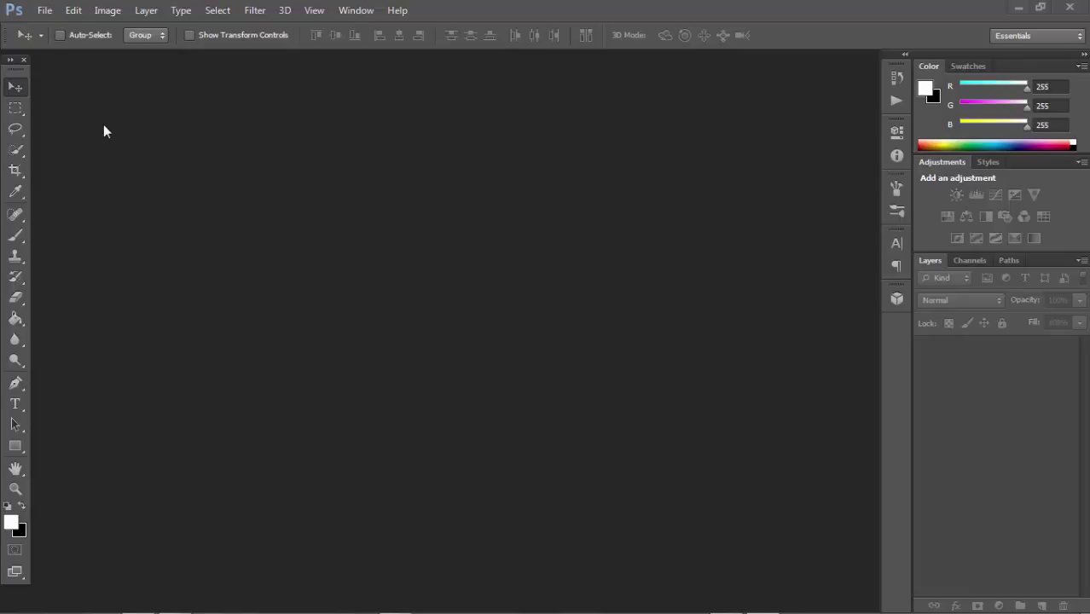
- Open thumb-1920-475573.jpg from the Desktop and turn off View Extras to hide the grid
click(43, 12)
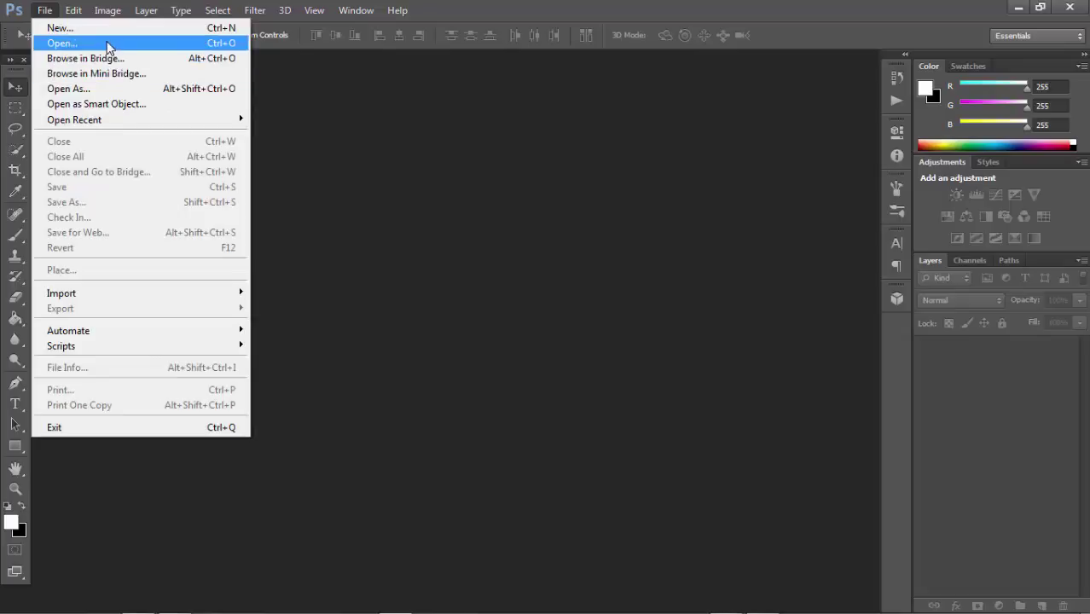
click(108, 47)
drag(884, 252, 890, 373)
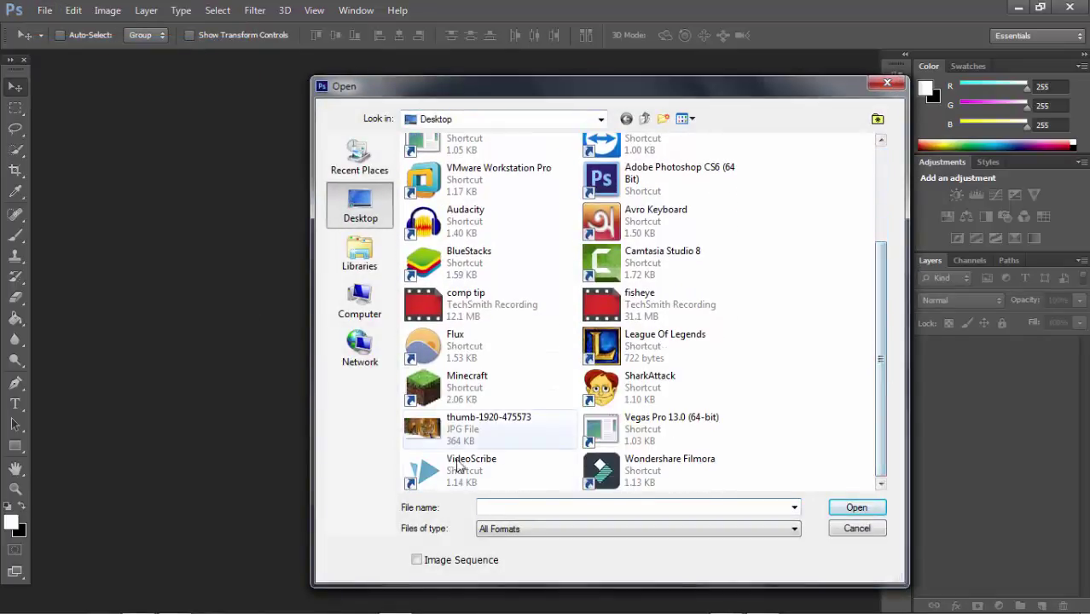
click(449, 435)
click(857, 507)
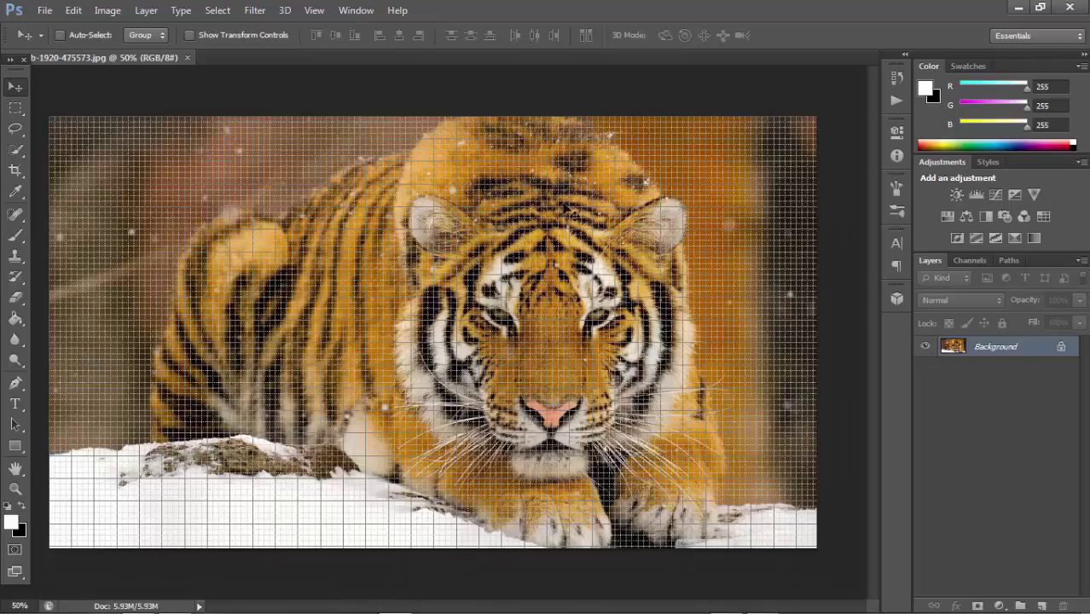
click(325, 12)
click(355, 233)
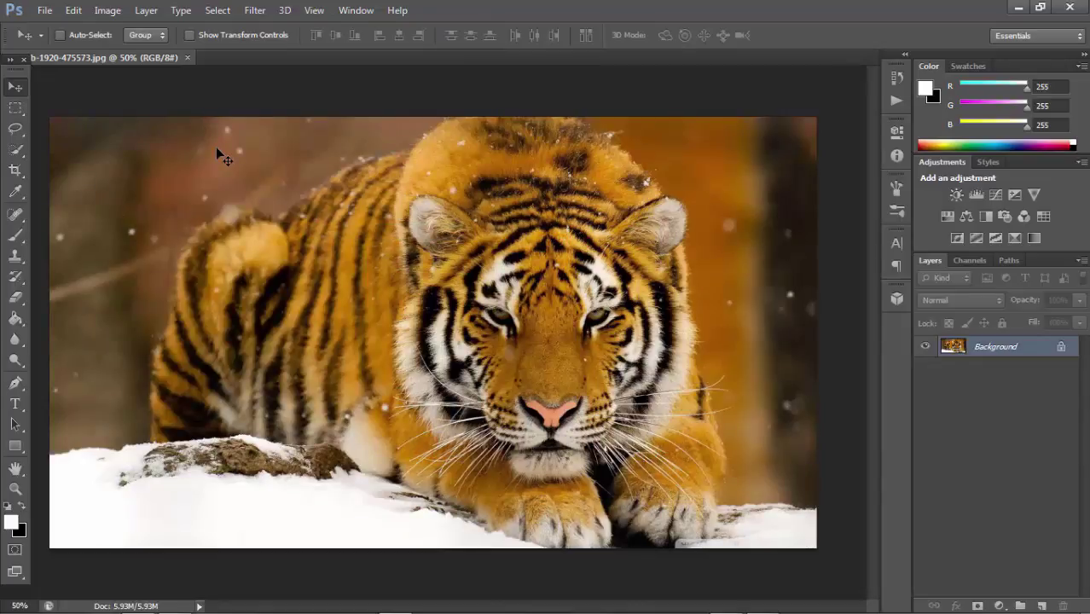
- Add a new Layer 1 above the tiger photo and fill it with white at 50% opacity
key(ctrl+shift+n)
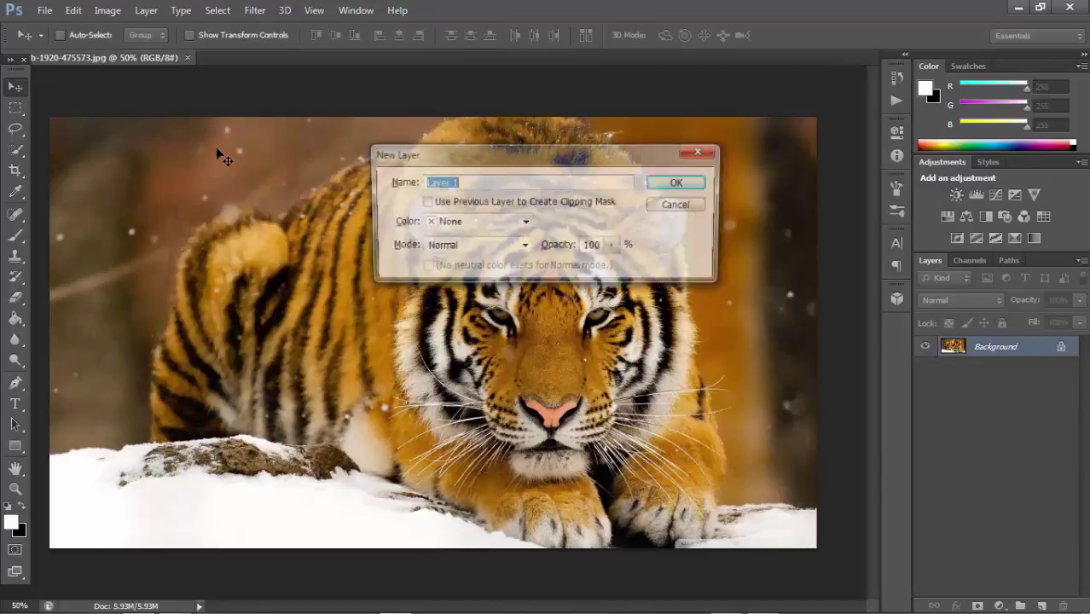
click(670, 209)
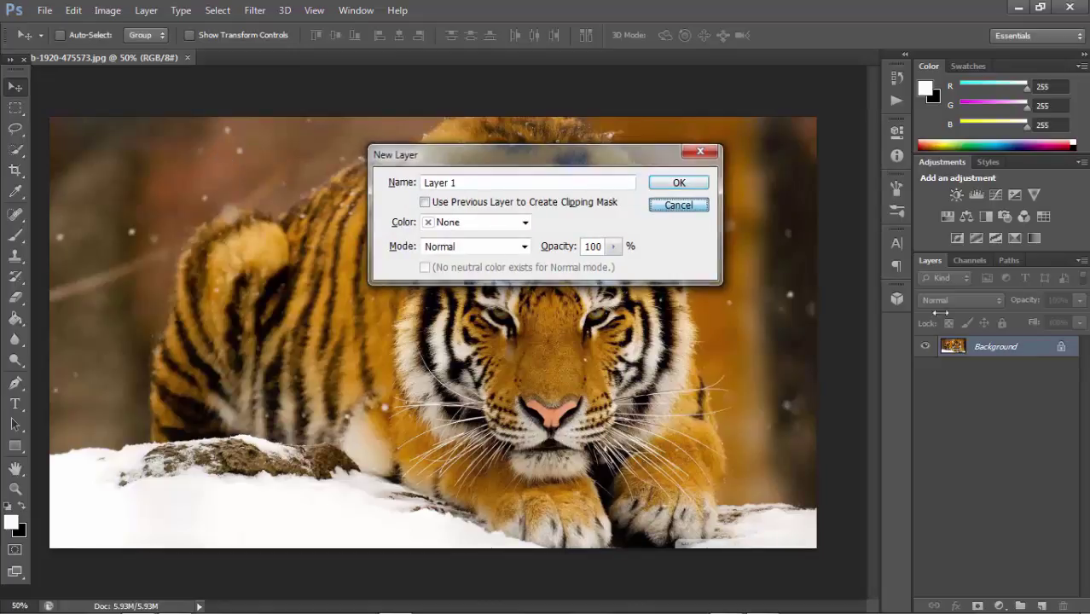
click(1041, 606)
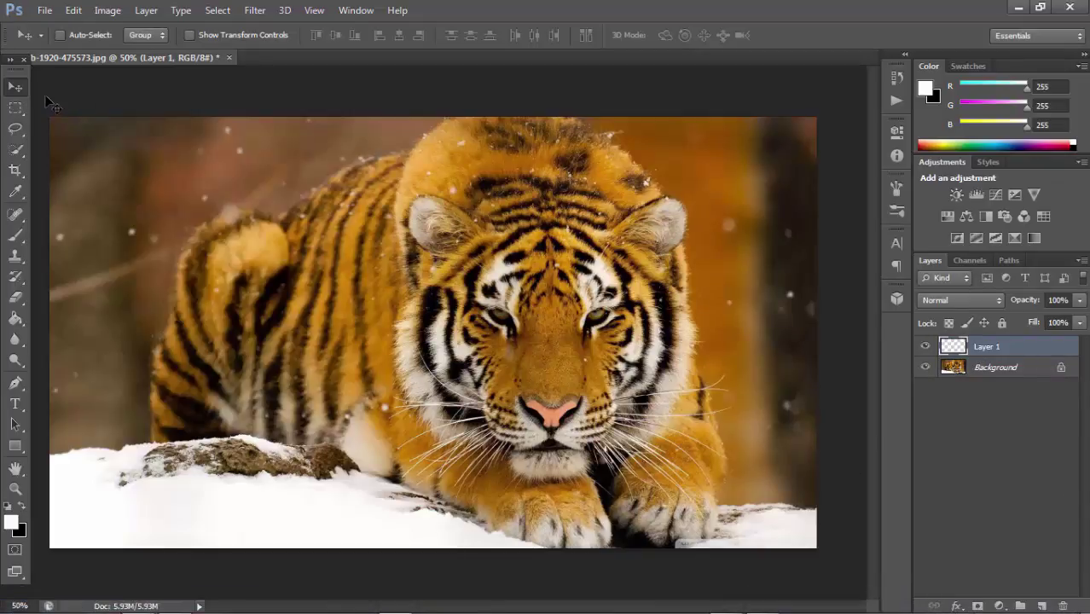
click(74, 11)
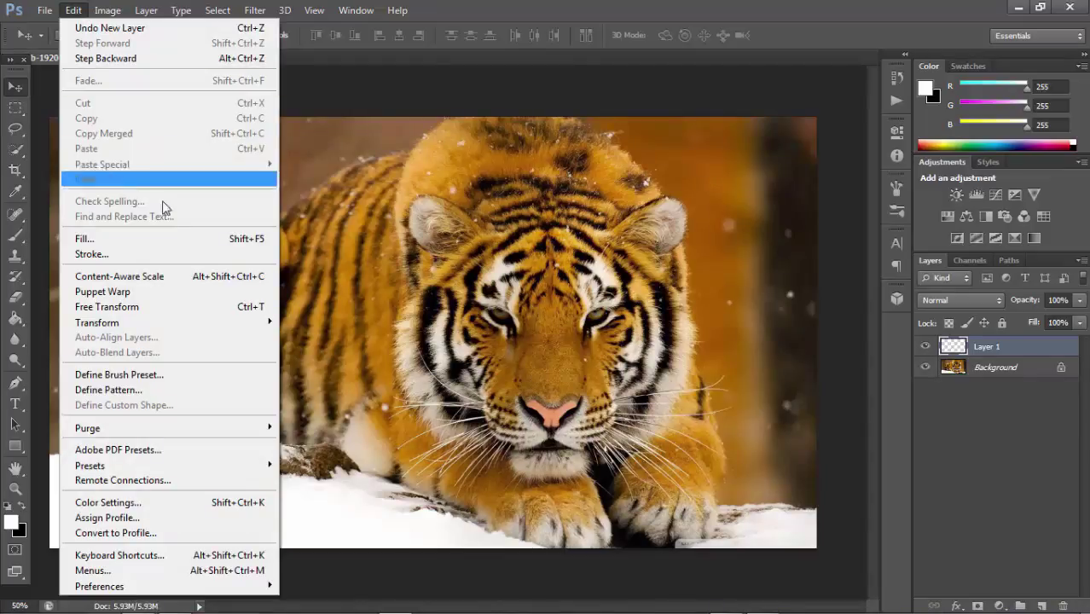
click(194, 246)
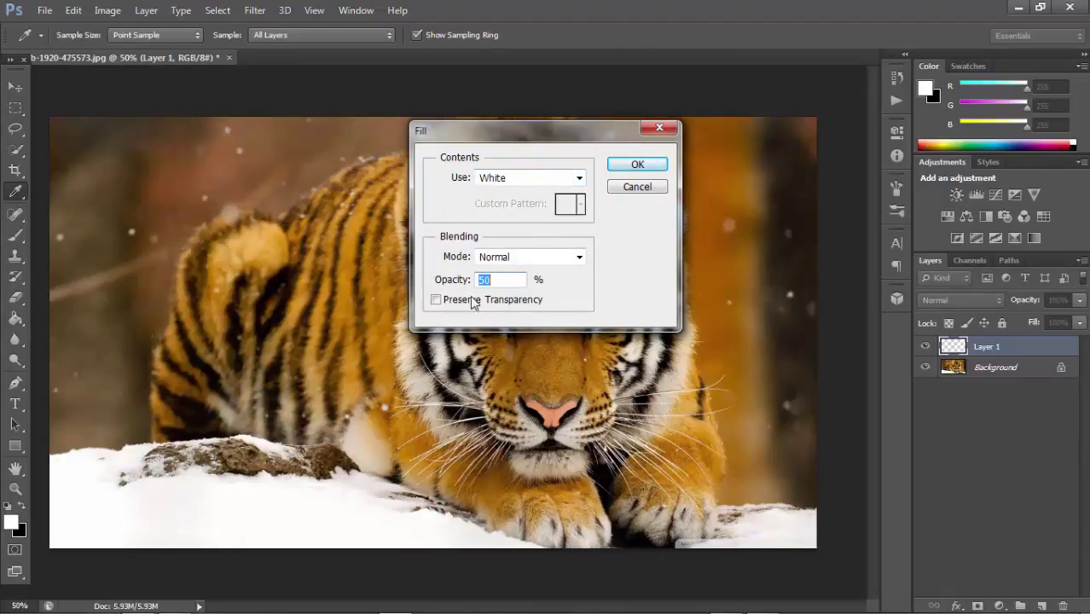
click(635, 165)
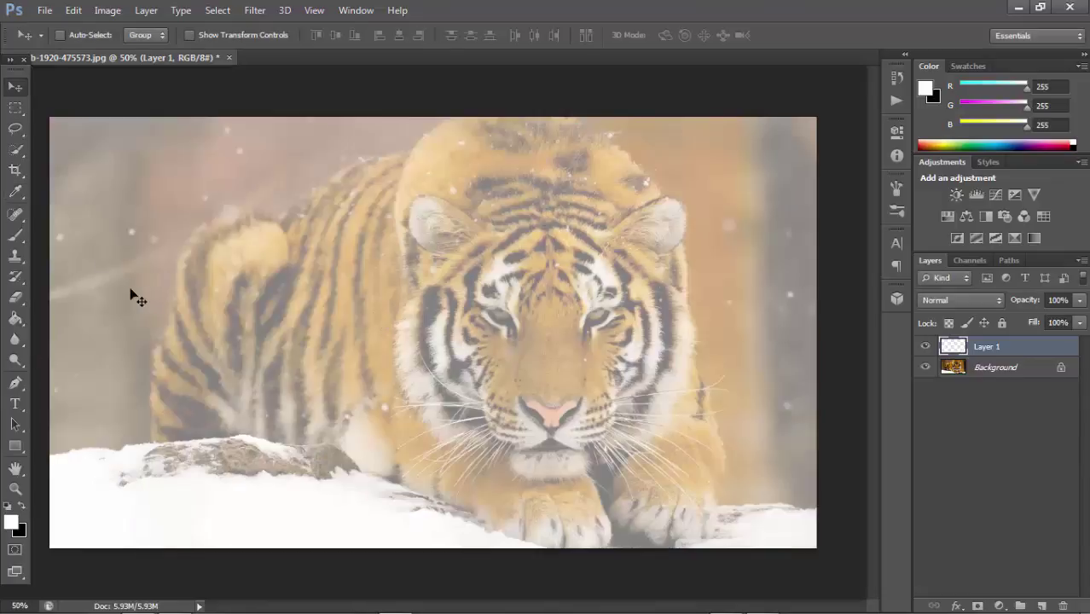
- Type black TIGER text in Nexa Bold 250 pt over the photo's left side
click(22, 411)
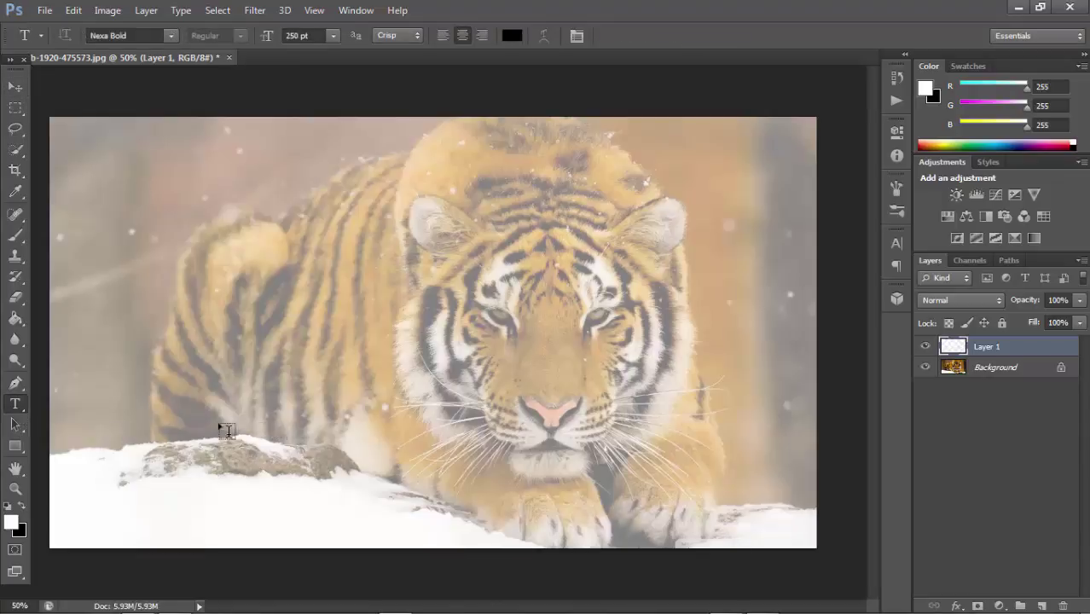
click(189, 394)
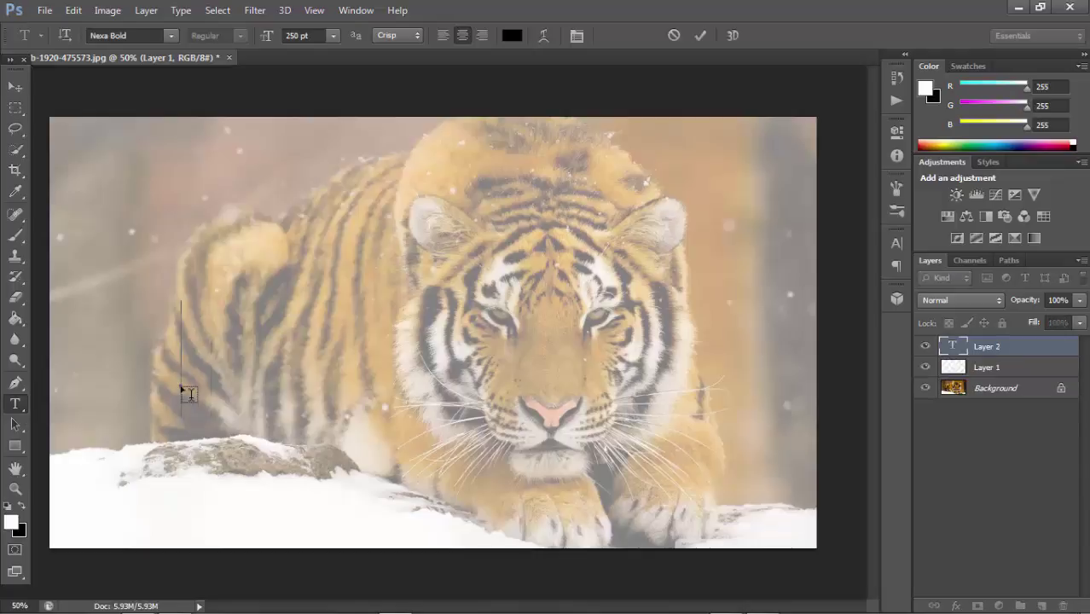
text(TIGER)
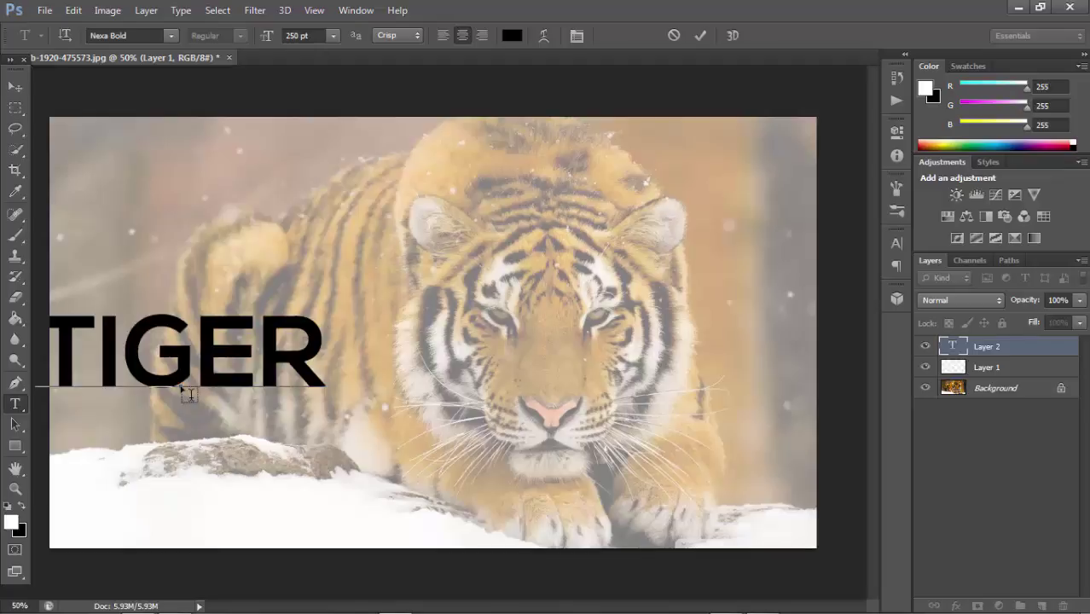
click(15, 86)
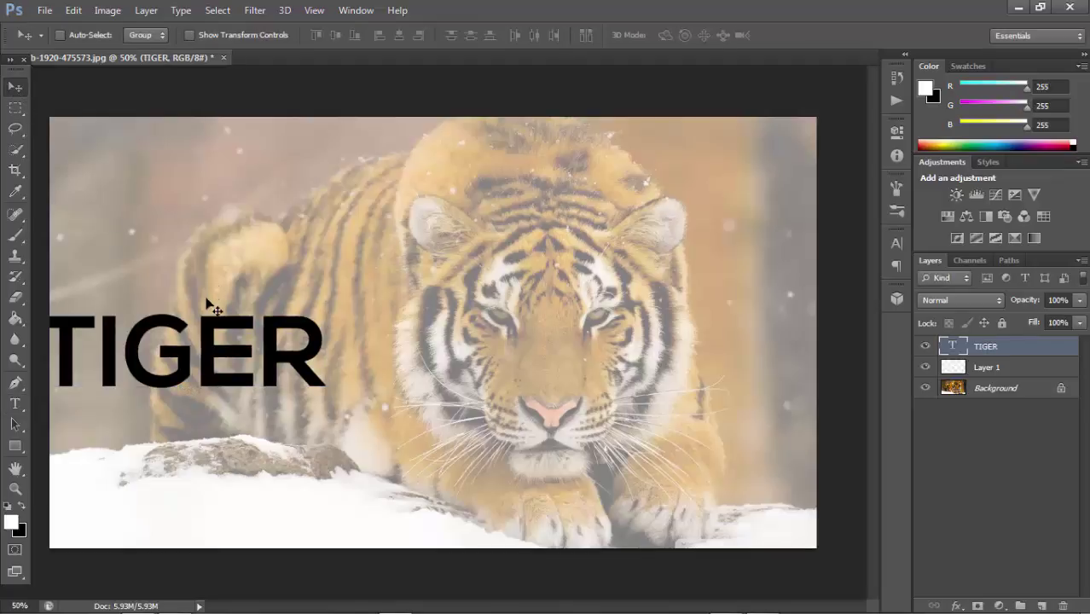
drag(213, 329, 312, 334)
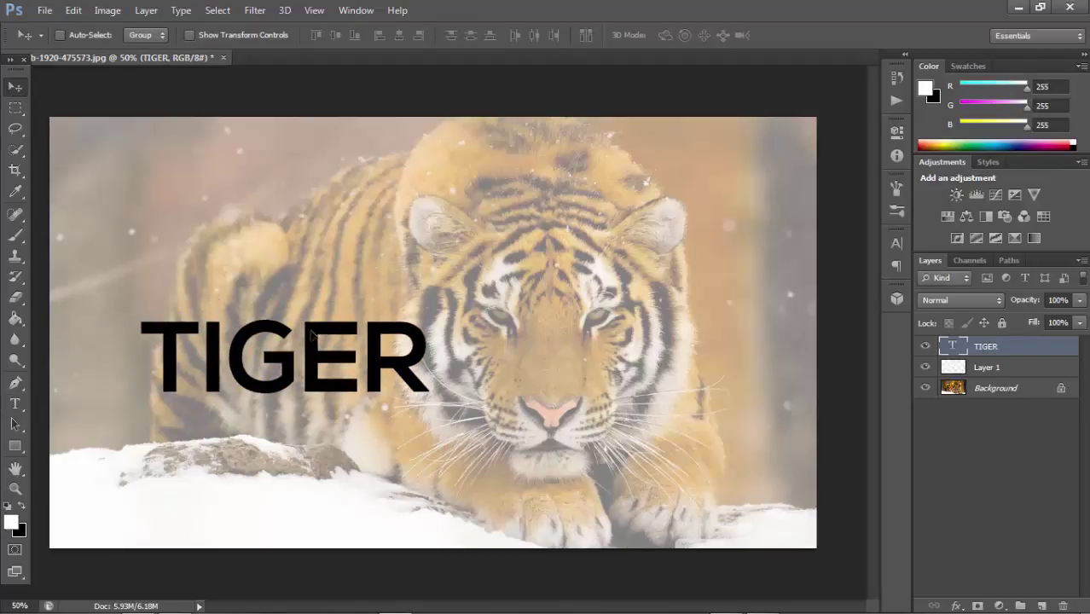
- Scale the TIGER text to about 112% and place it toward the lower left
key(ctrl+t)
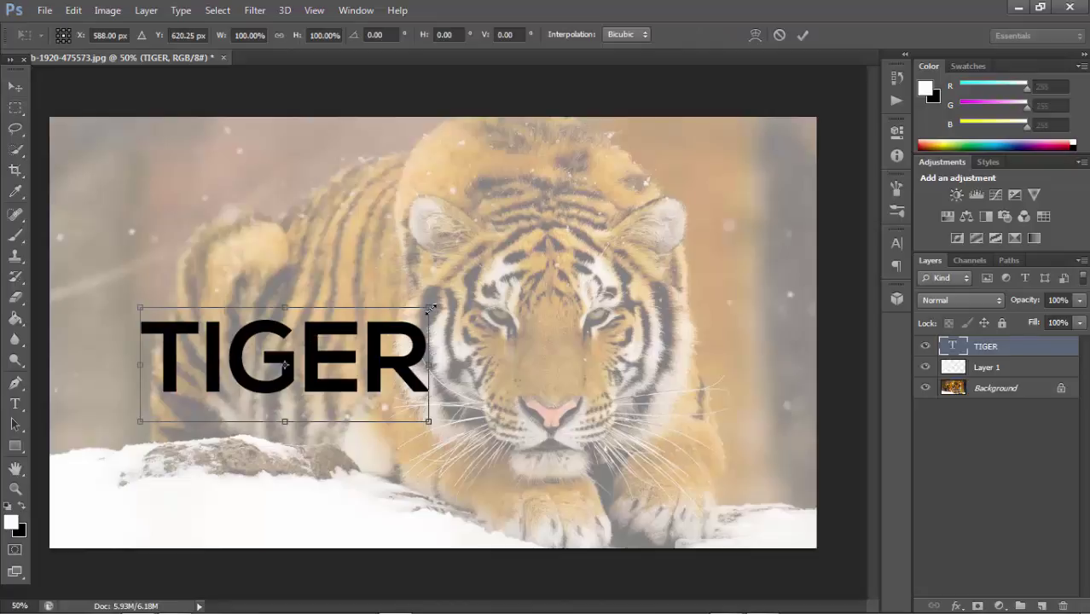
drag(429, 305, 464, 292)
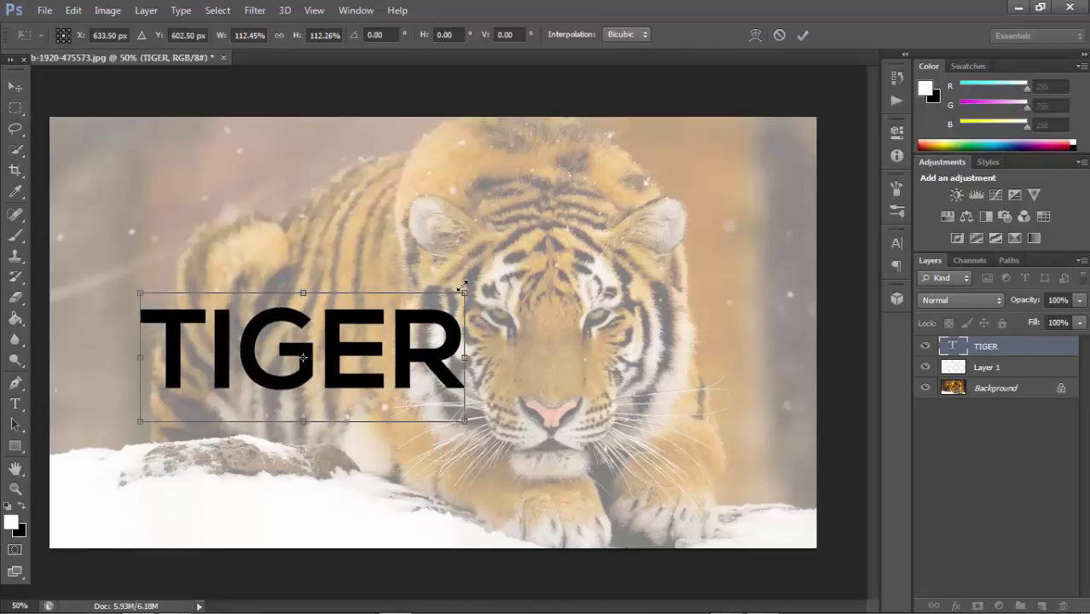
drag(414, 340, 381, 376)
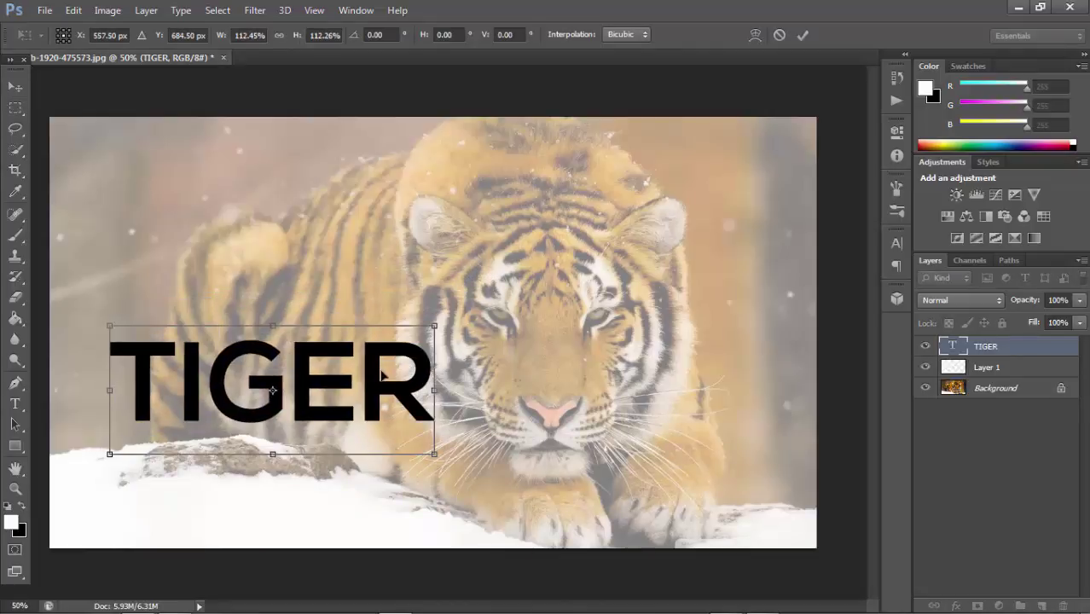
key(Return)
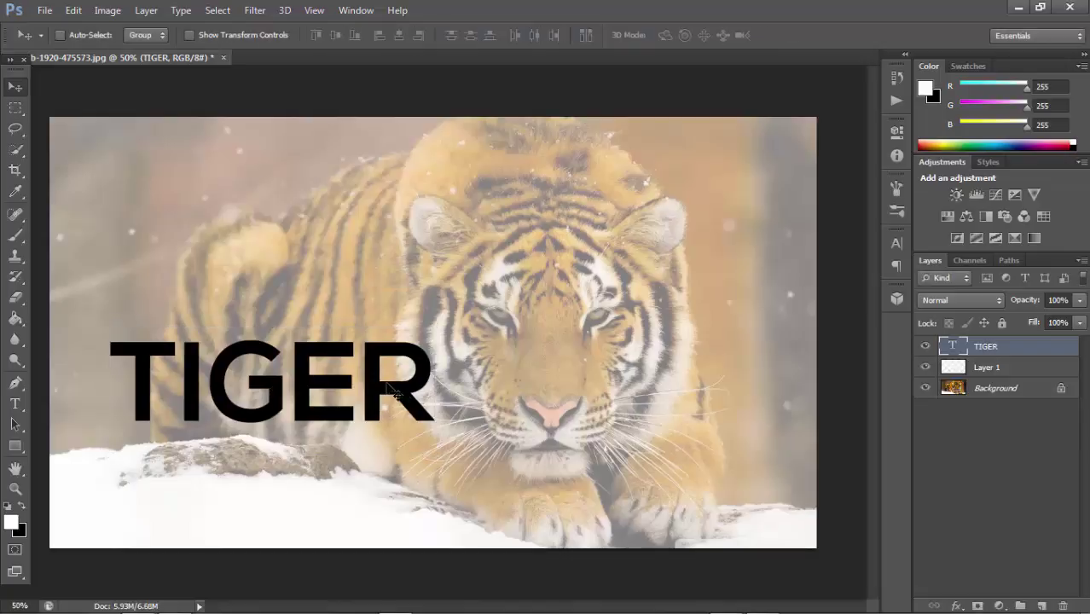
drag(370, 388, 357, 393)
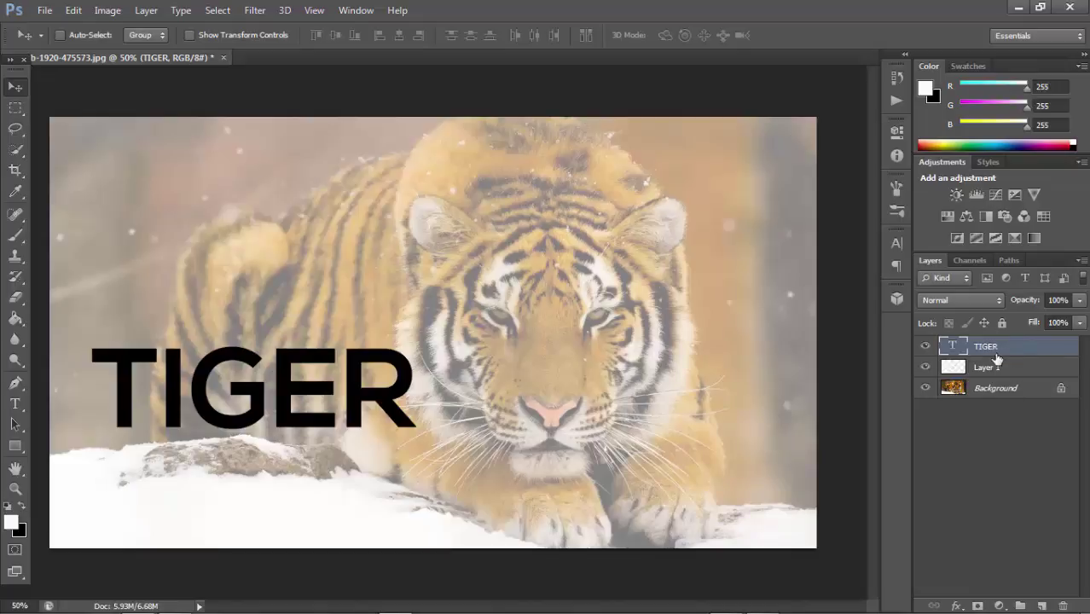
- Set the TIGER layer's Fill Opacity to 35% and Knockout to Shallow
right_click(997, 358)
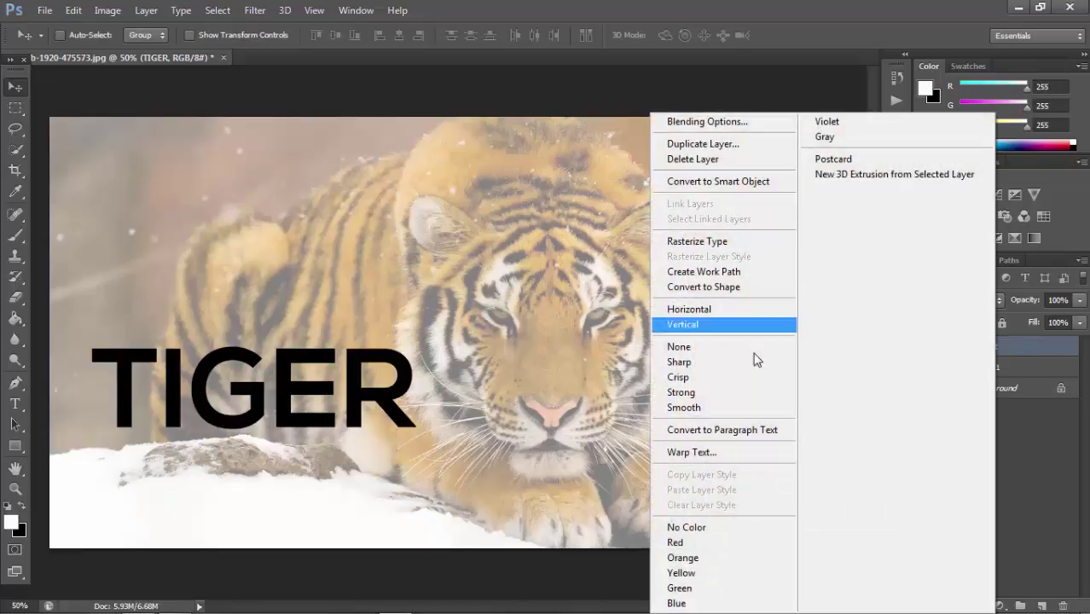
click(718, 122)
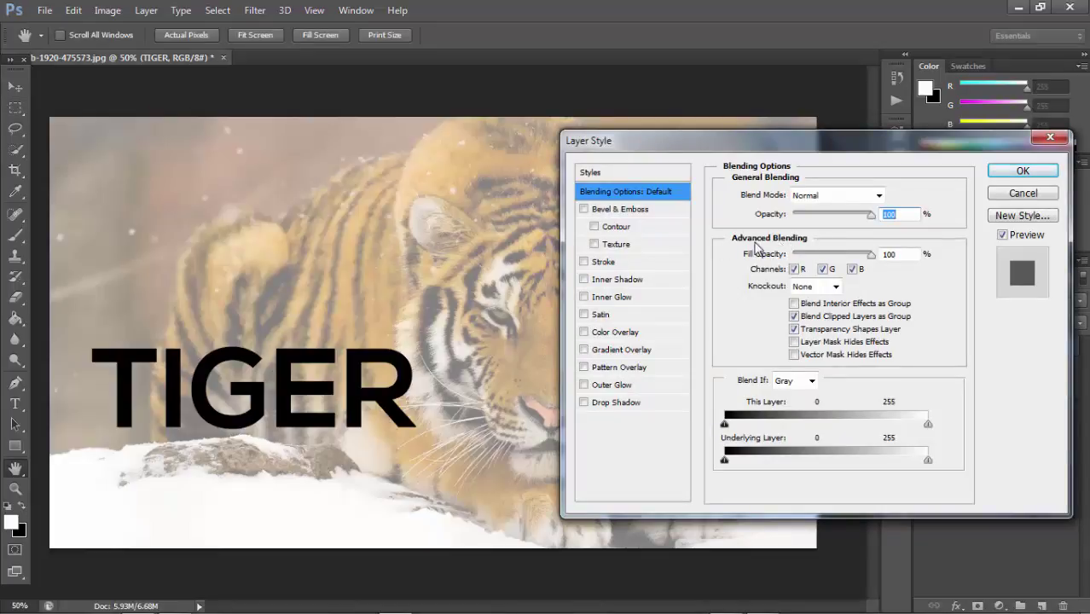
double_click(889, 253)
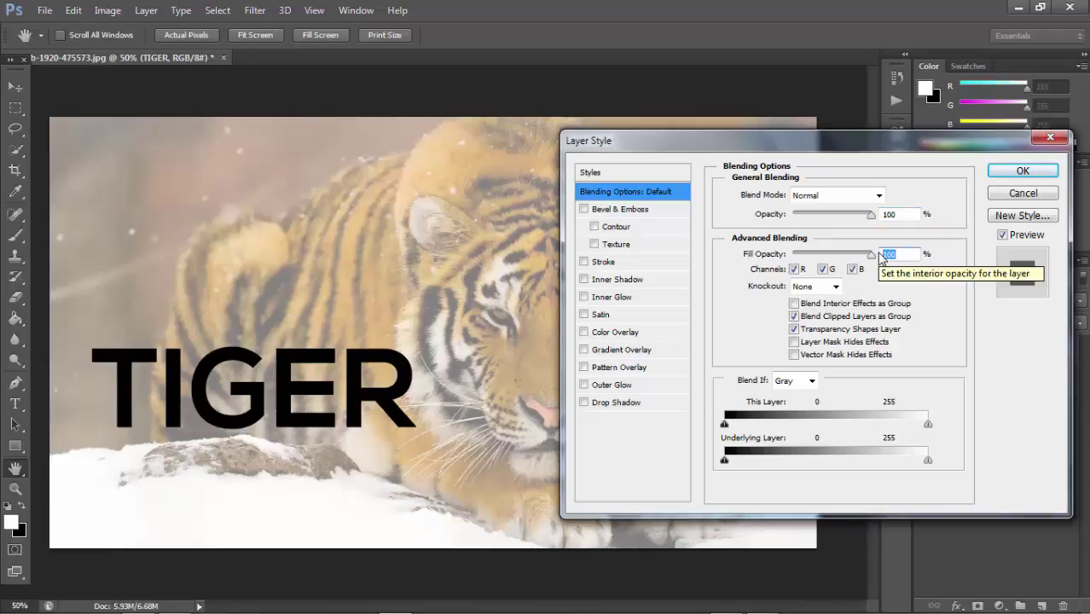
text(35)
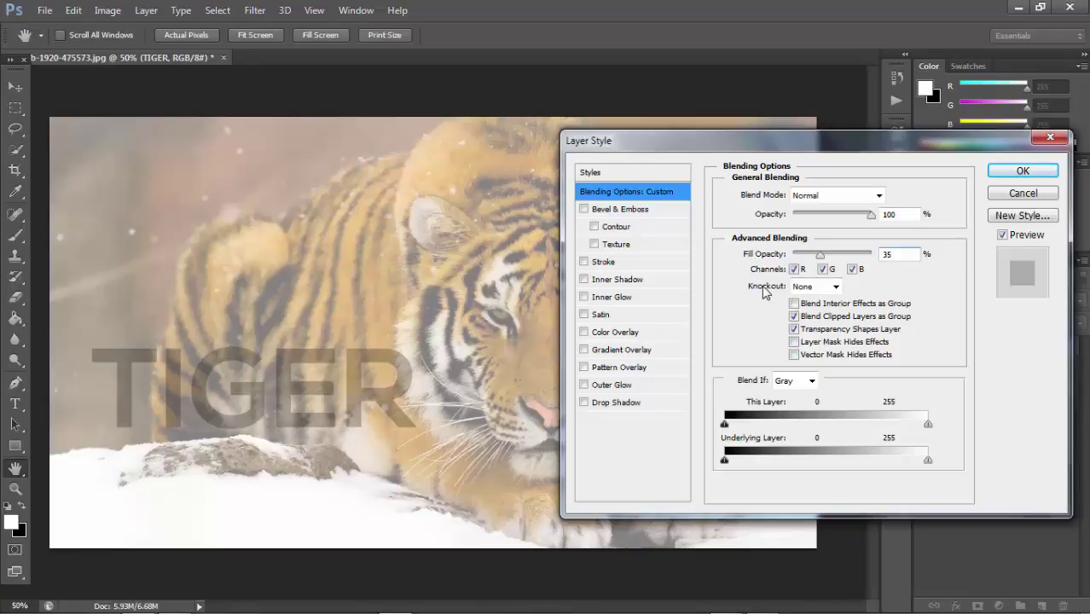
click(801, 289)
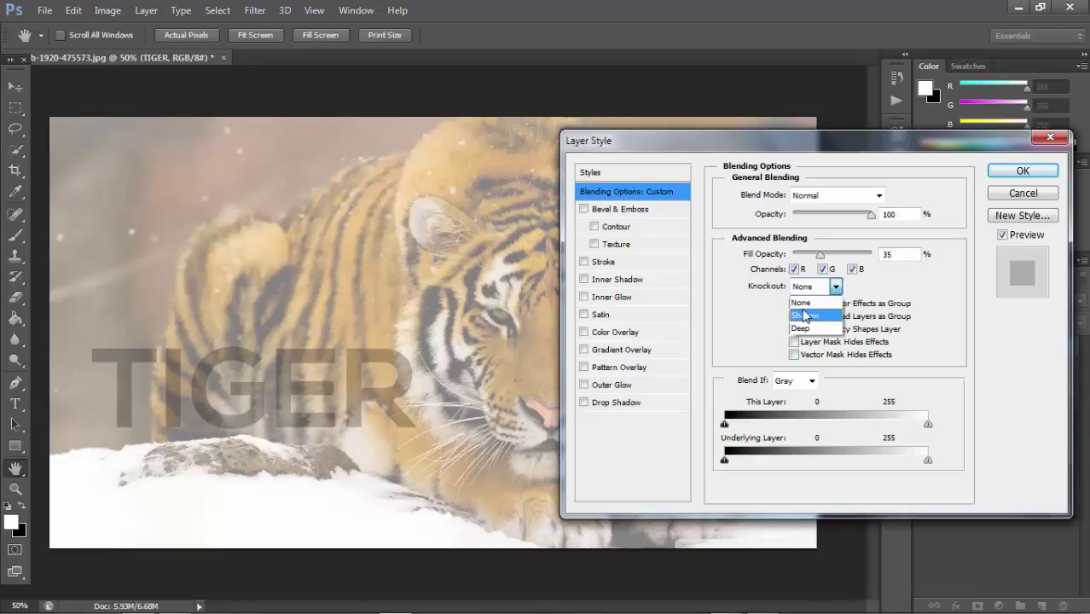
click(806, 315)
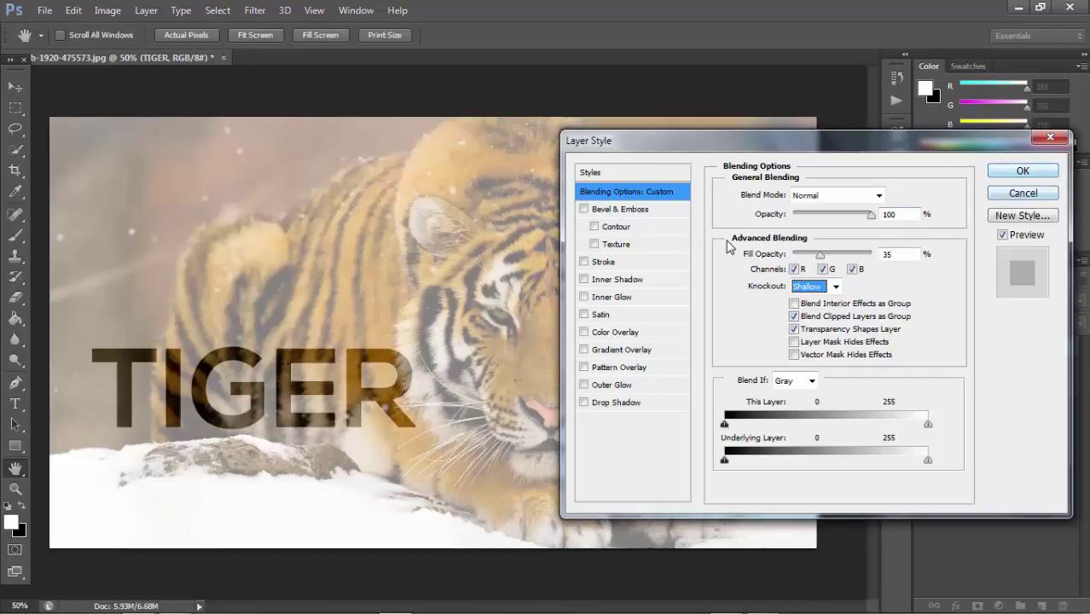
- Add a 1 px Stroke to the TIGER text and apply the layer style
click(585, 263)
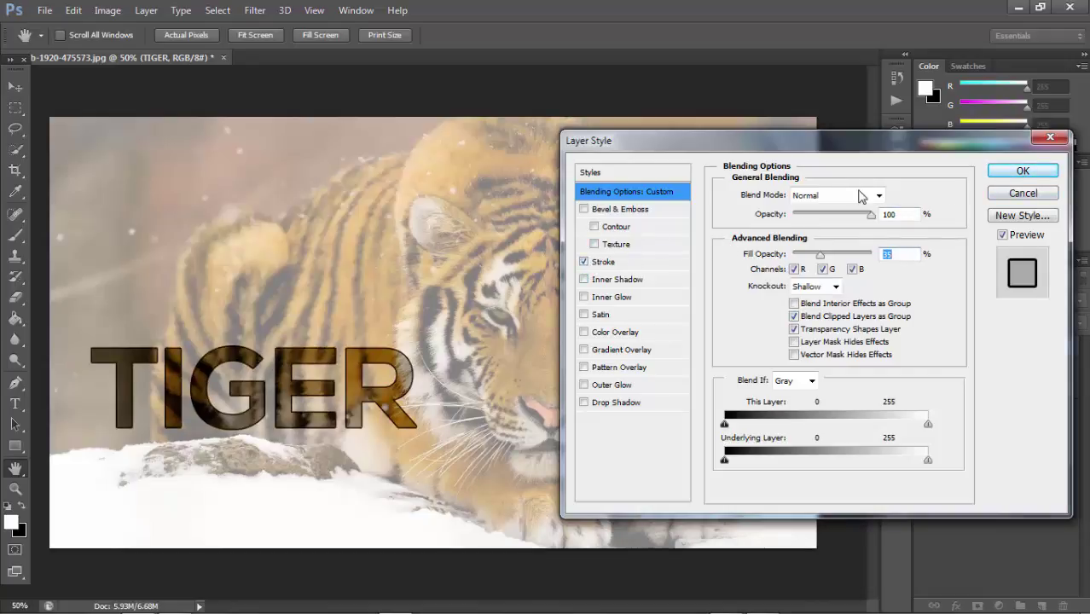
click(627, 262)
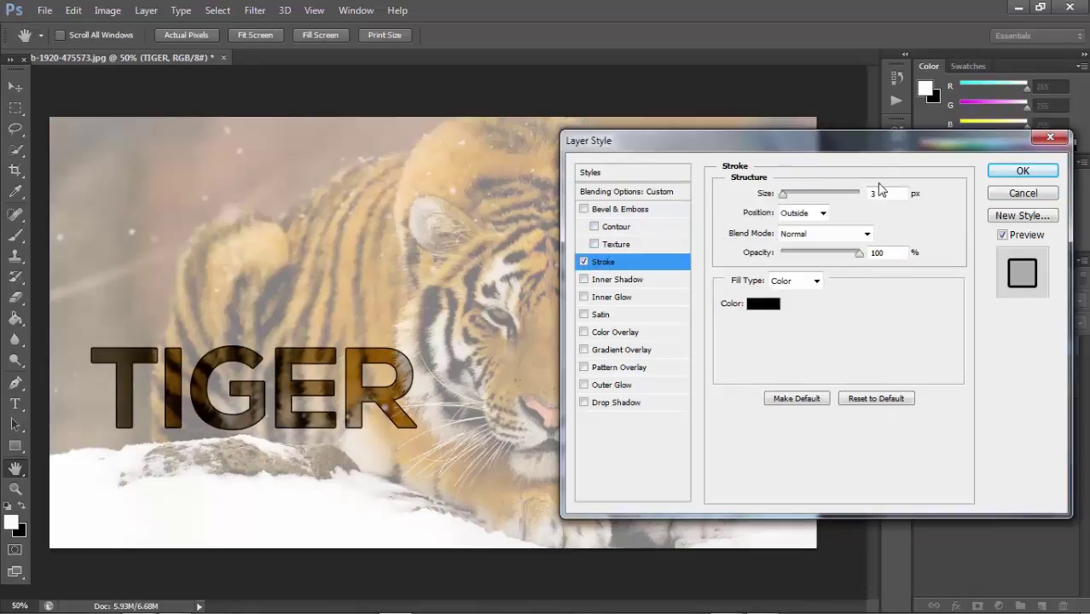
key(BackSpace)
text(1)
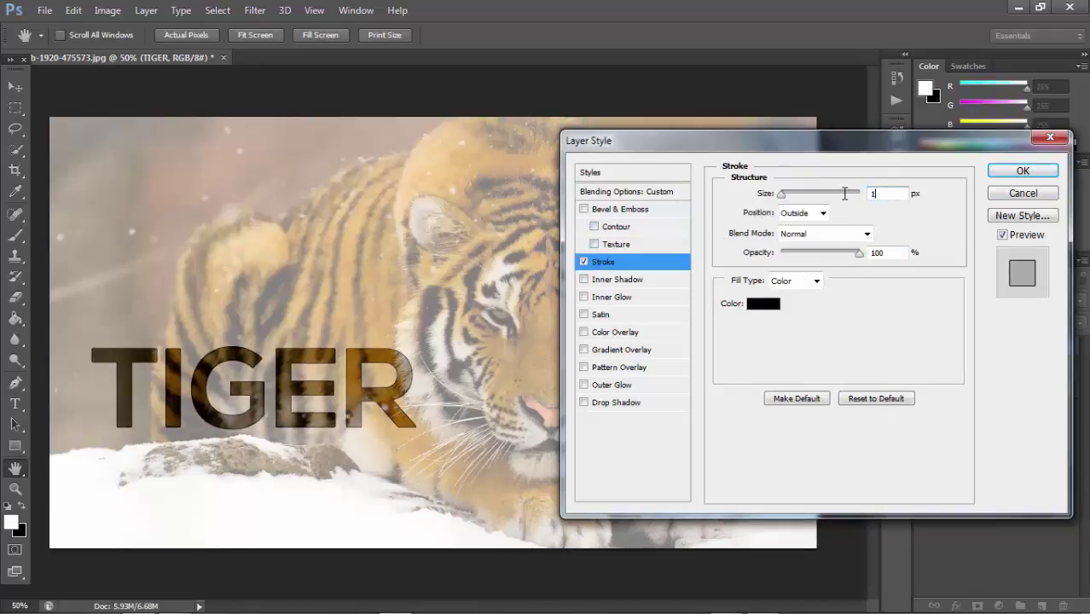
click(1022, 170)
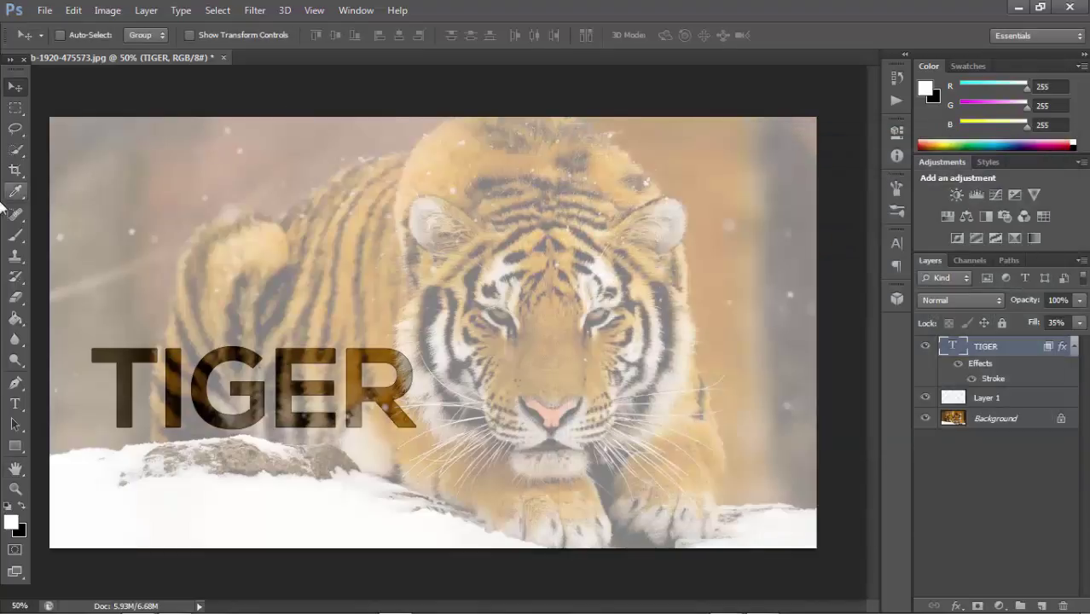
- Delete the white overlay on Layer 1 above the TIGER text
click(18, 114)
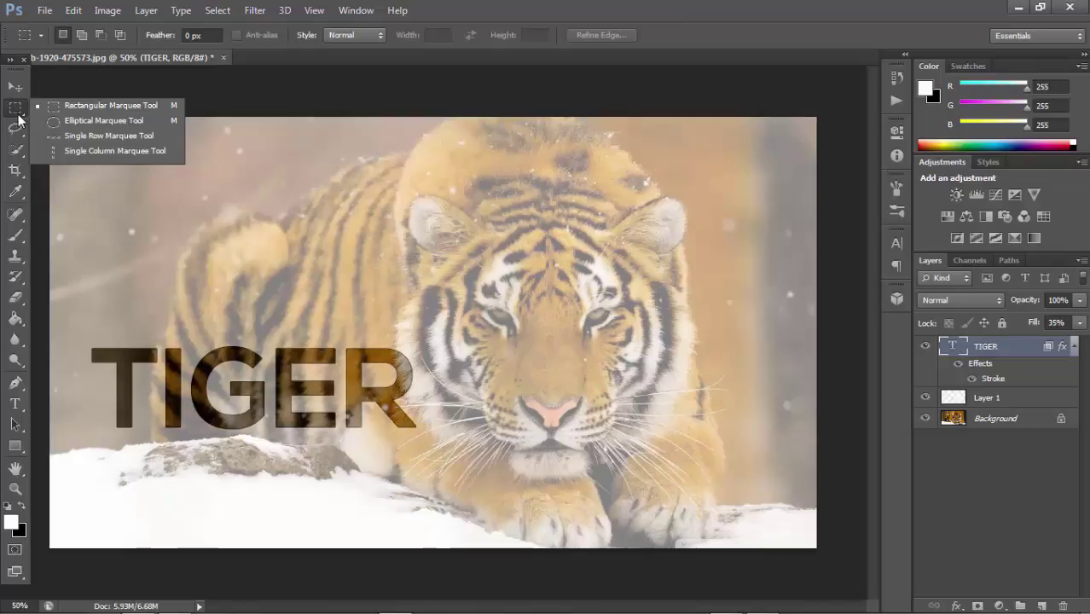
click(18, 114)
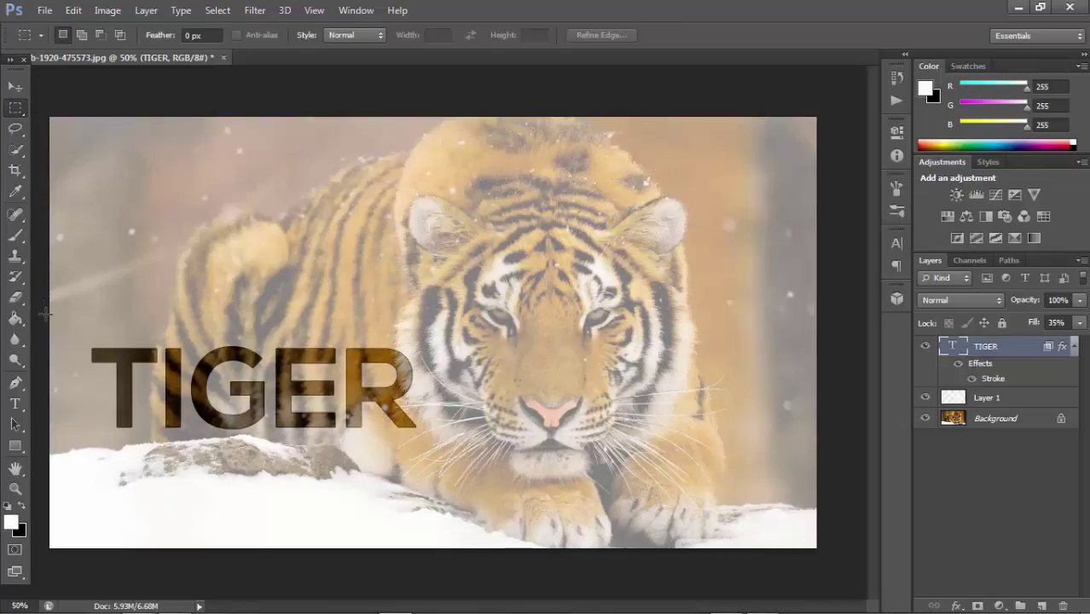
drag(42, 315, 707, 282)
click(707, 287)
click(989, 401)
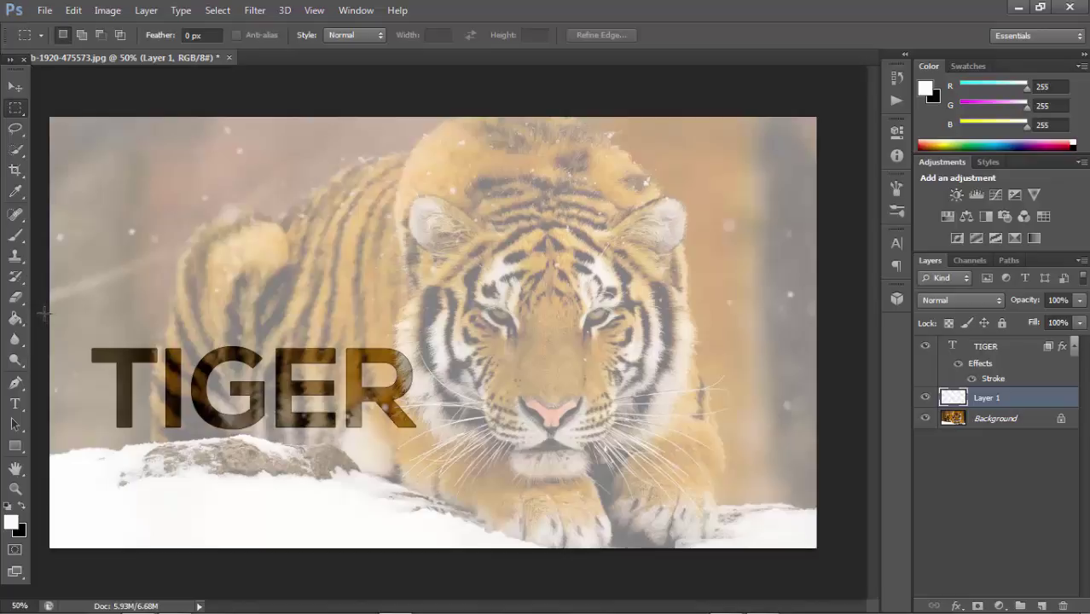
drag(43, 313, 817, 280)
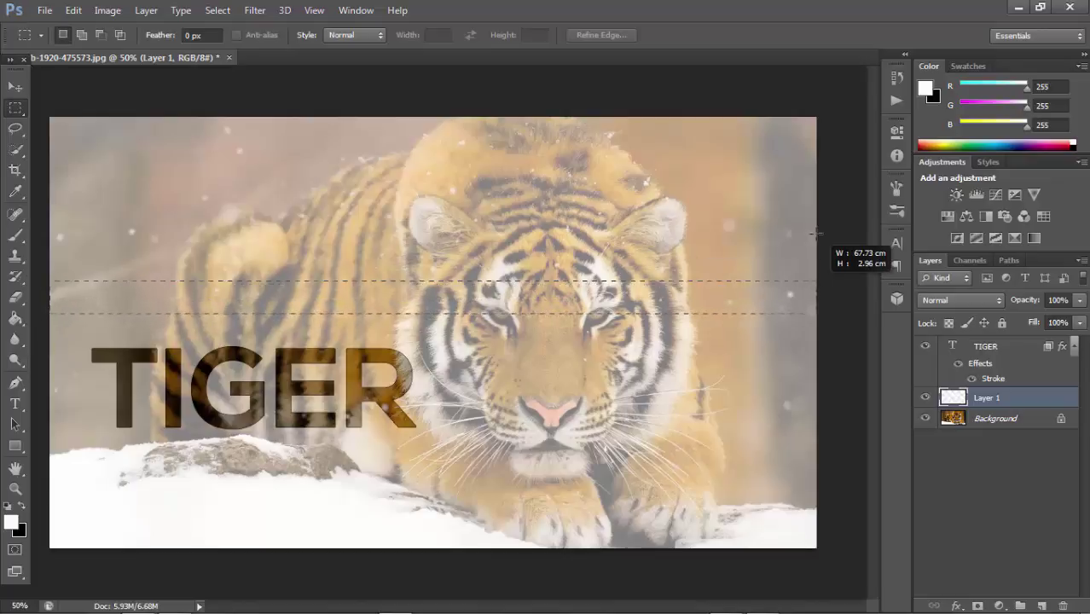
drag(816, 232, 864, 100)
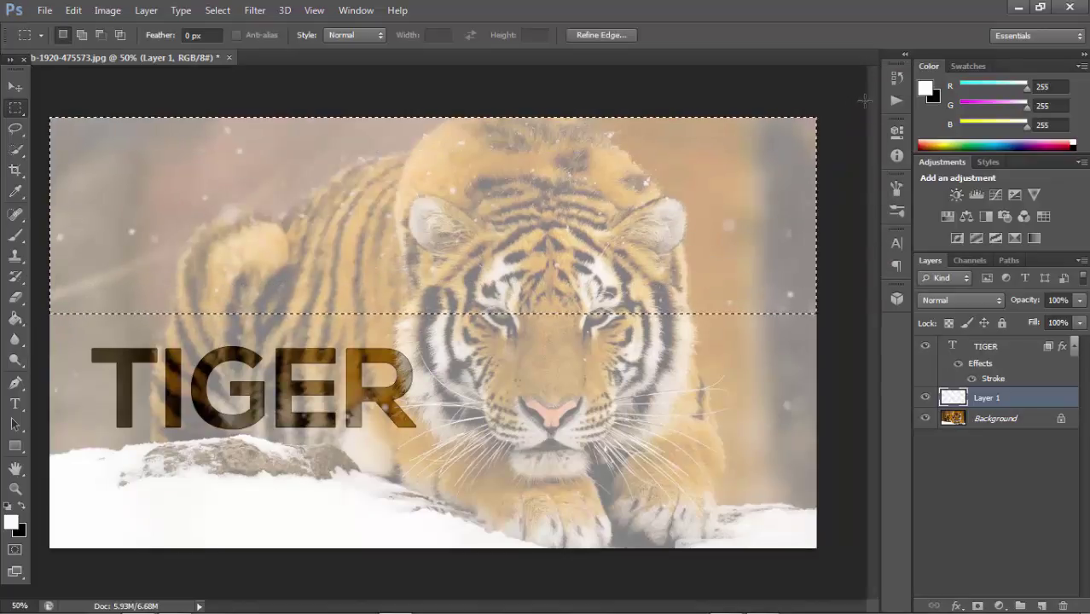
key(Delete)
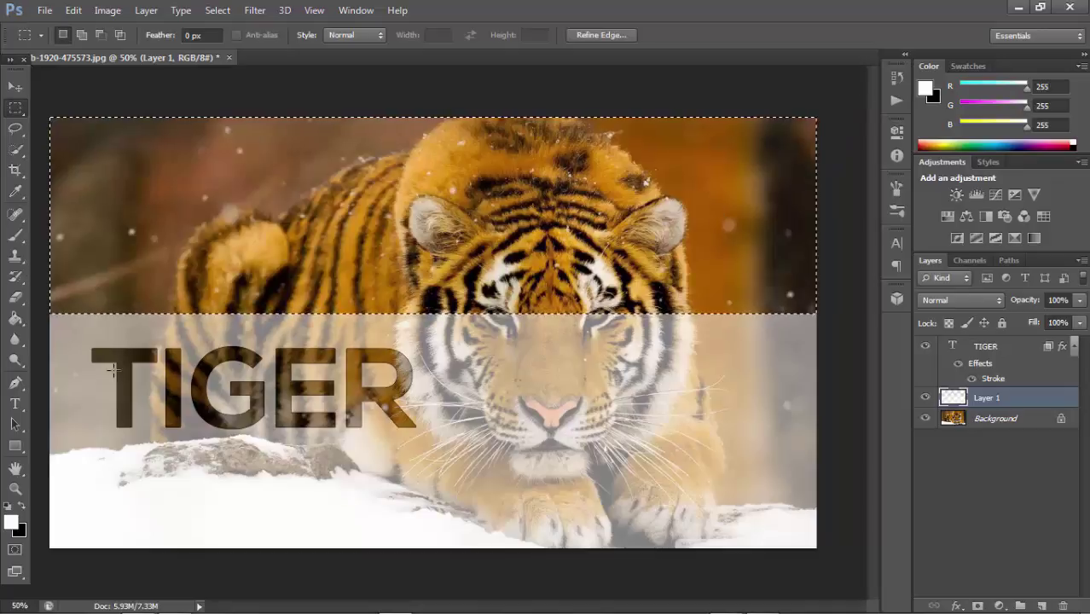
key(ctrl+d)
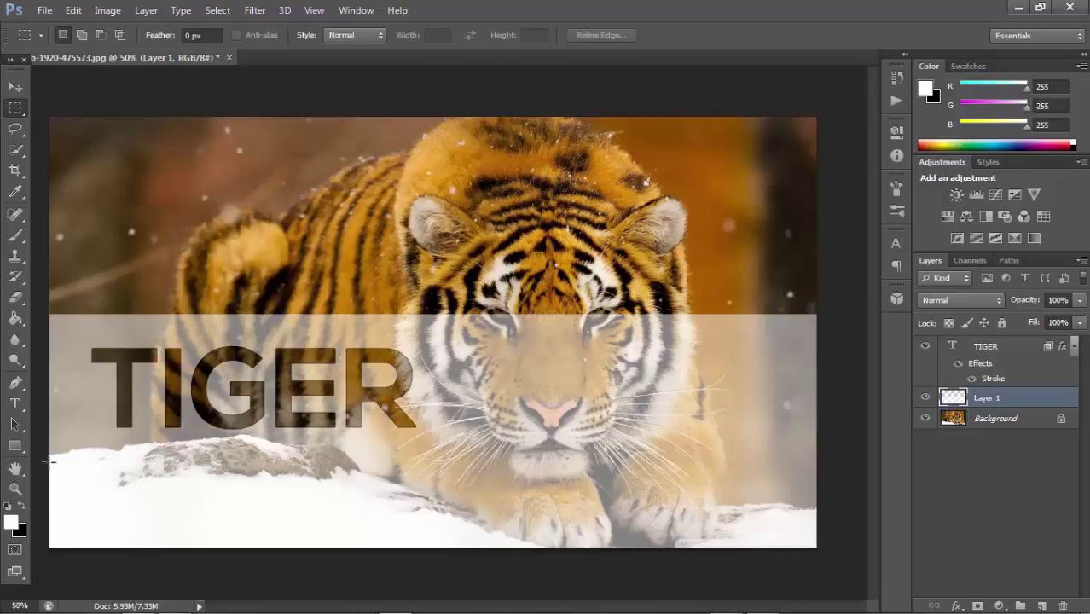
- Delete the white overlay below the text, leaving a horizontal band behind TIGER
drag(50, 460, 759, 497)
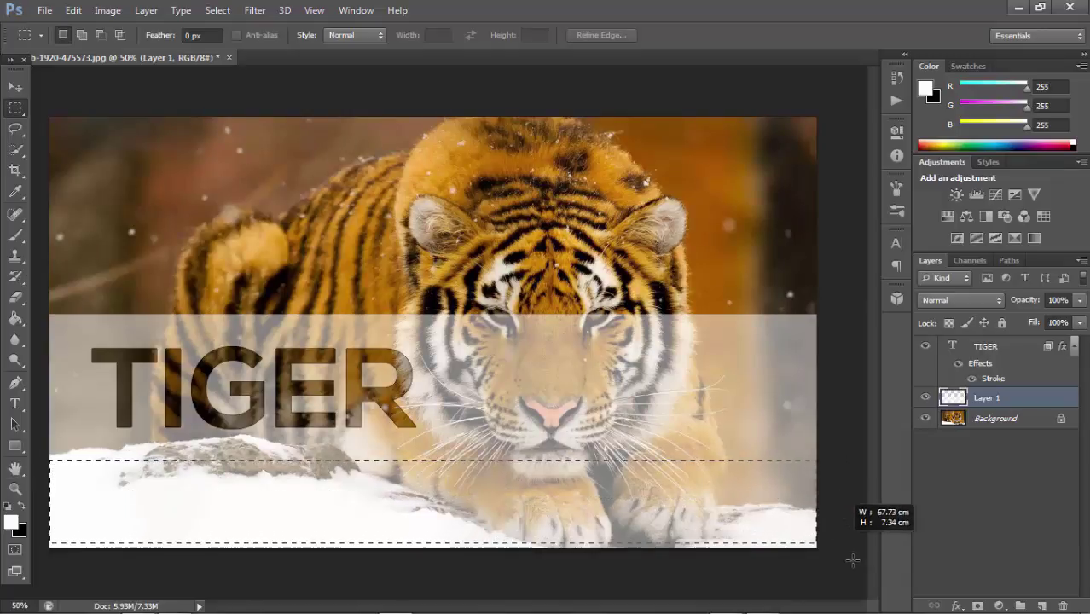
drag(758, 498, 861, 562)
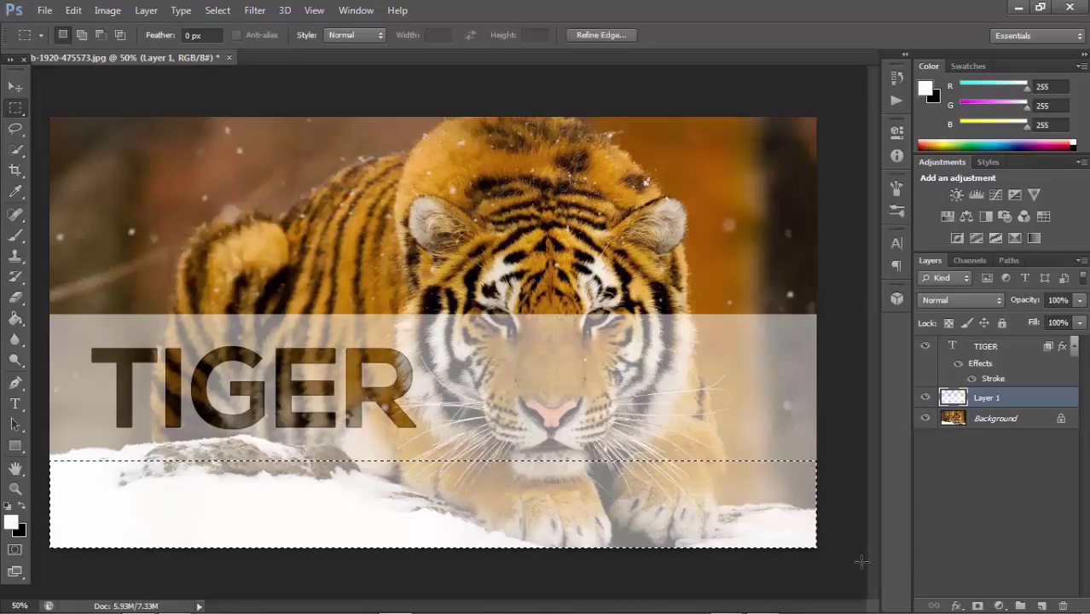
key(Delete)
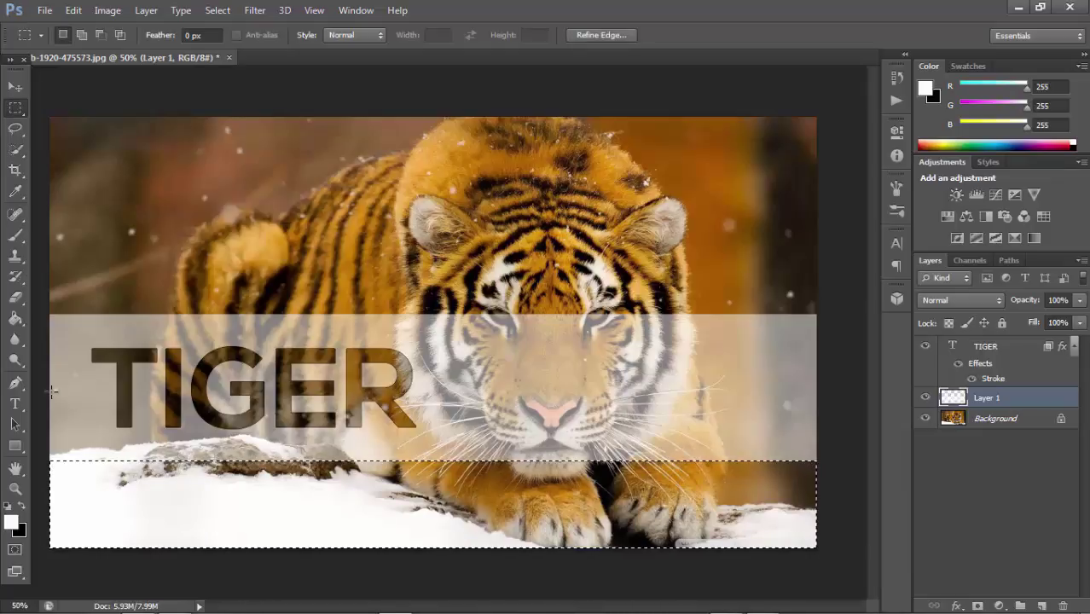
key(ctrl+d)
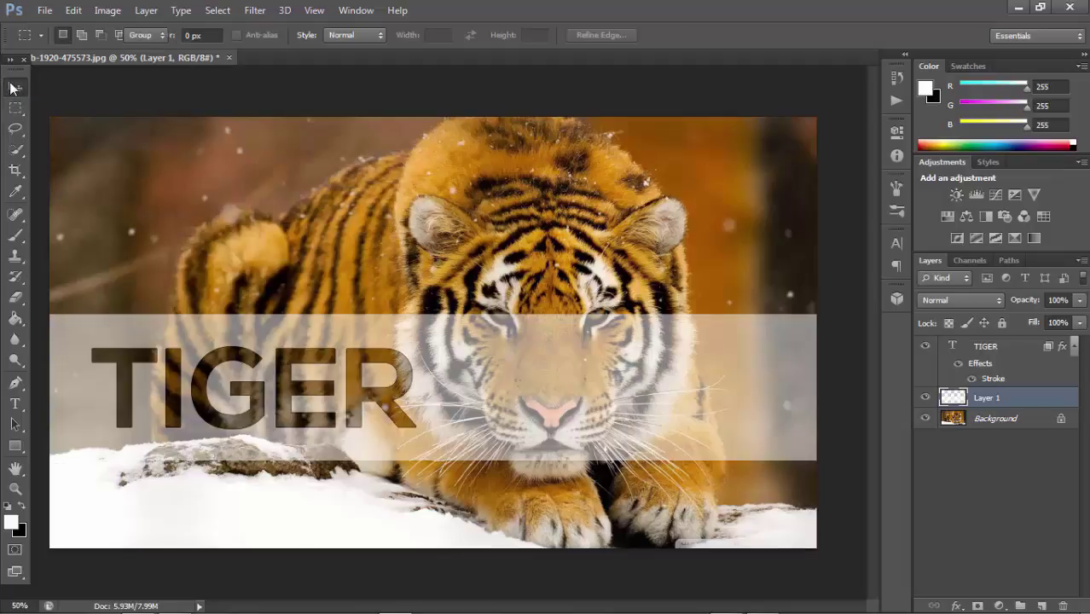
click(14, 87)
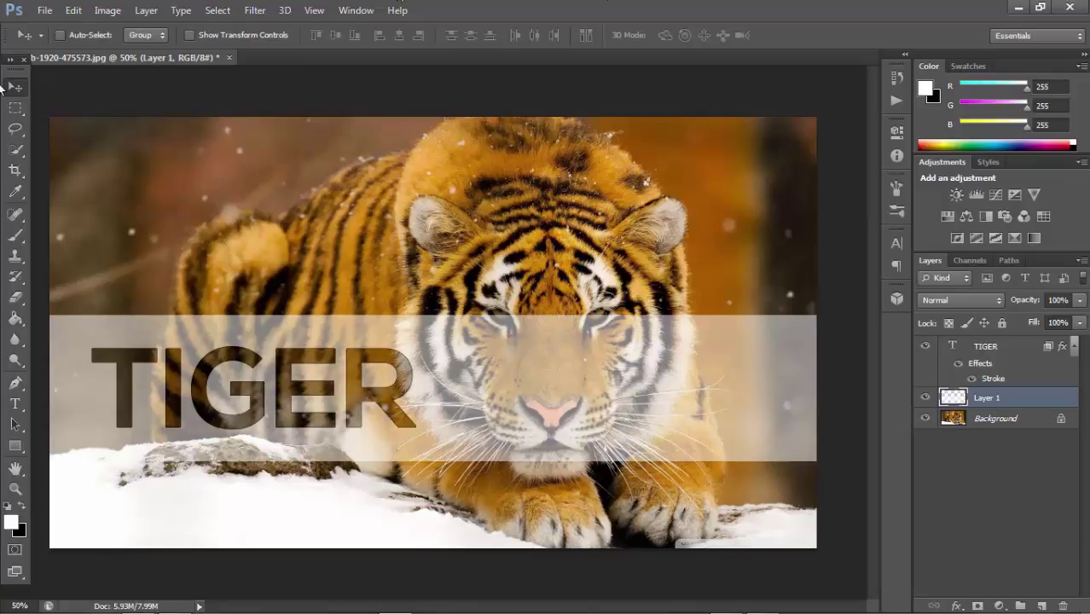
- Group the TIGER and Layer 1 layers into Group 1 and move it slightly lower
click(985, 348)
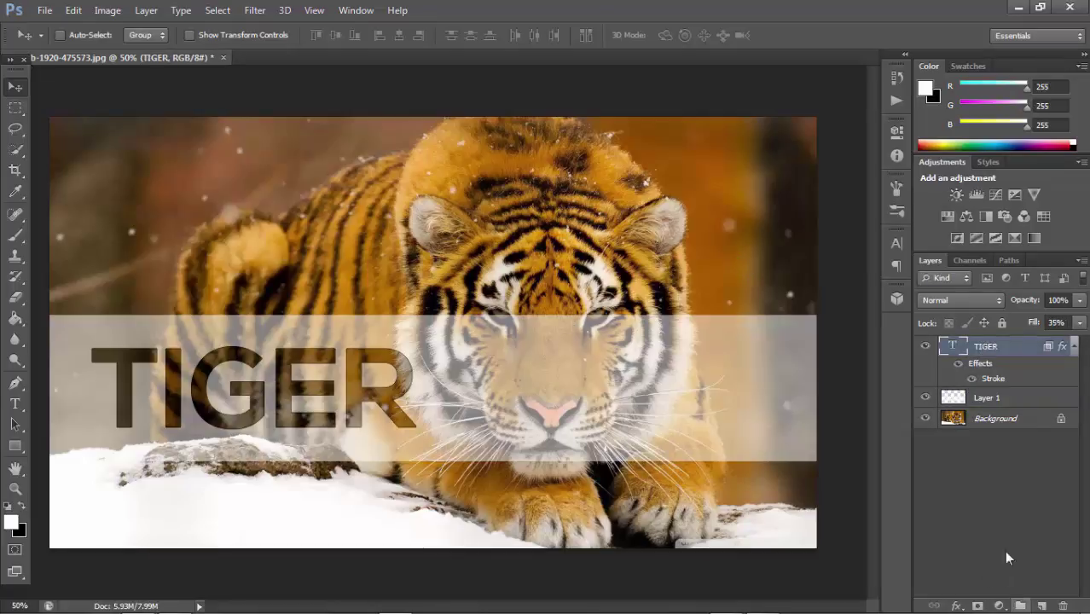
click(993, 397)
shift+click(989, 358)
drag(989, 358, 1023, 603)
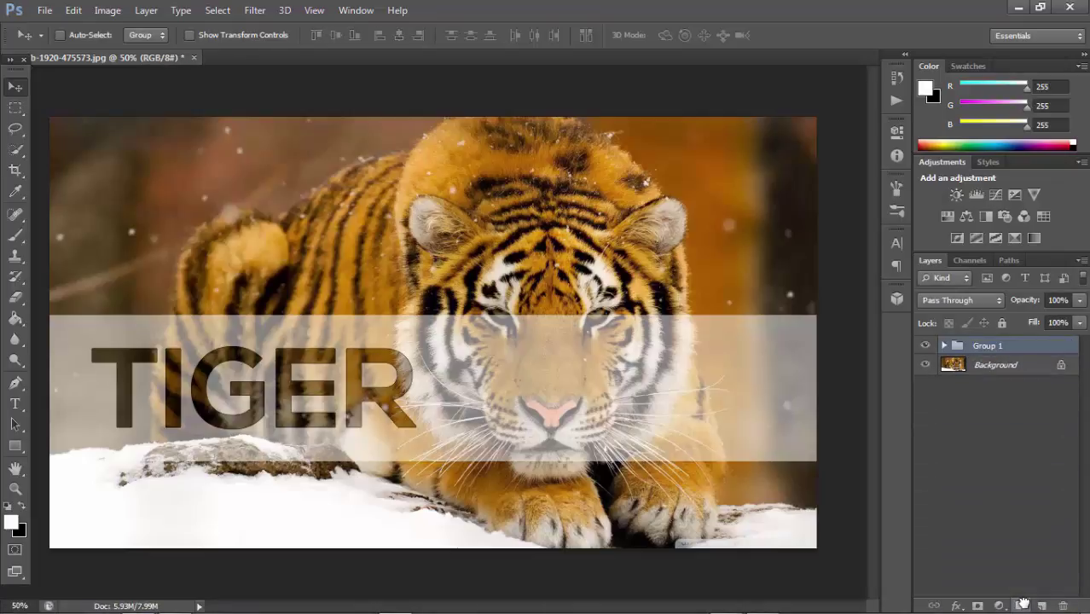
mouse_move(607, 384)
mouse_down()
mouse_move(597, 292)
mouse_move(606, 202)
mouse_move(633, 375)
mouse_move(613, 366)
mouse_move(607, 414)
mouse_up()
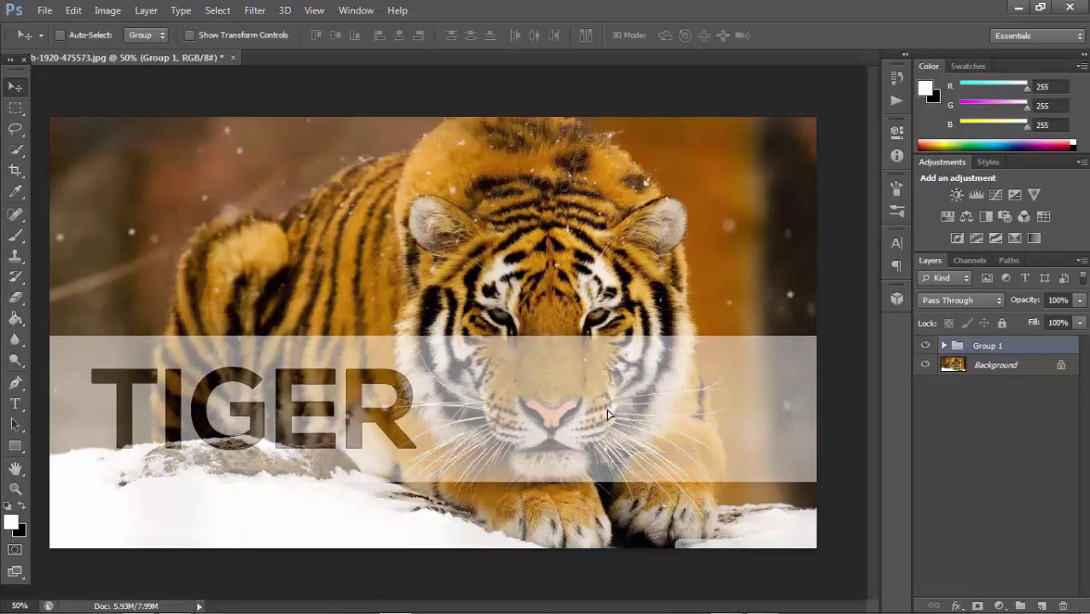